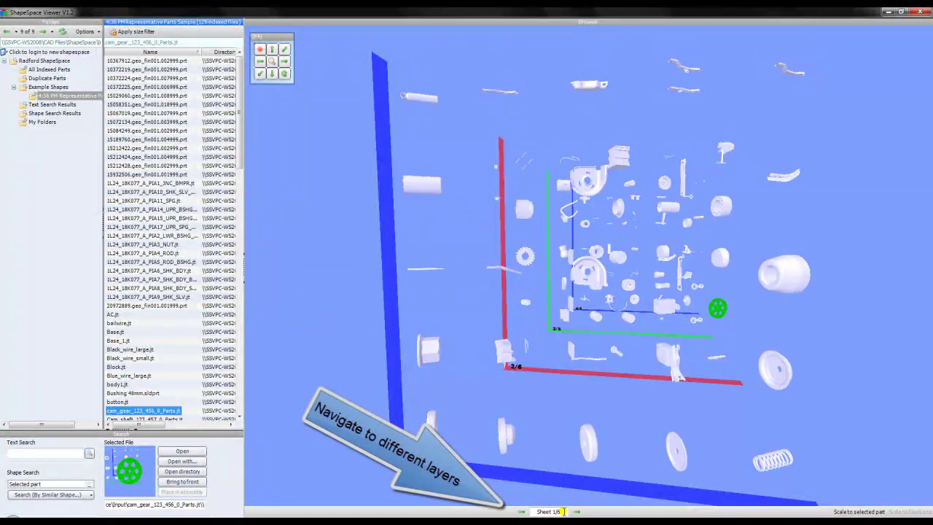
Page forward through the part stack to layer 3 of 6.
left_click(576, 512)
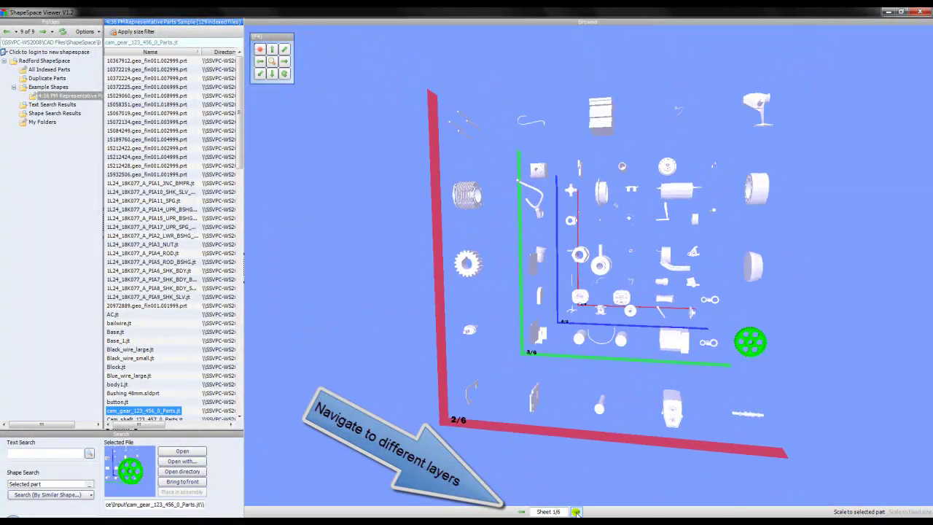
left_click(575, 512)
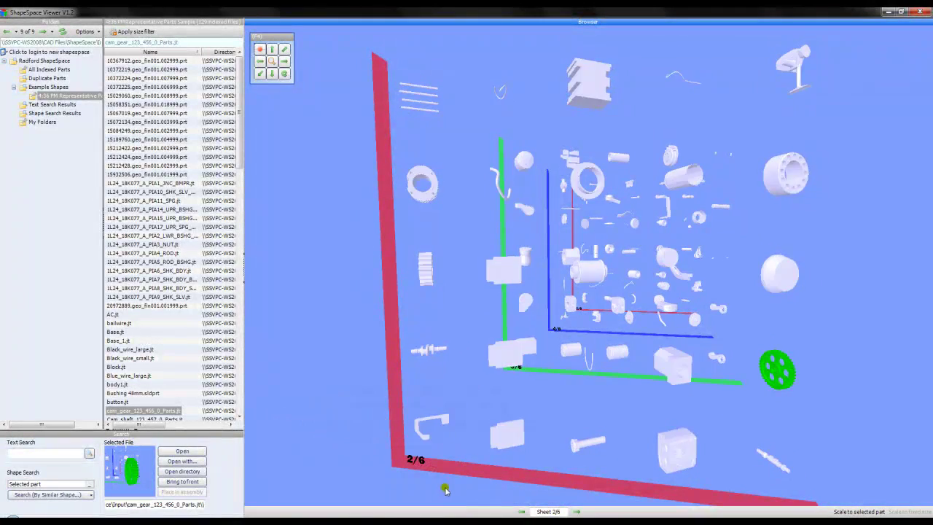
left_click(576, 511)
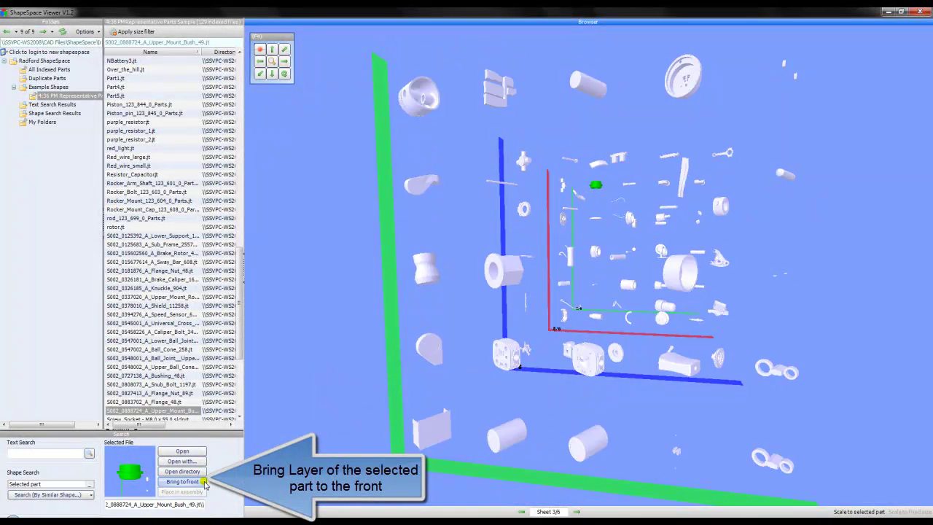
Bring the bush part's layer forward, return to layer 1, and select Cylinder_2_123_101_0_Parts.
left_click(204, 482)
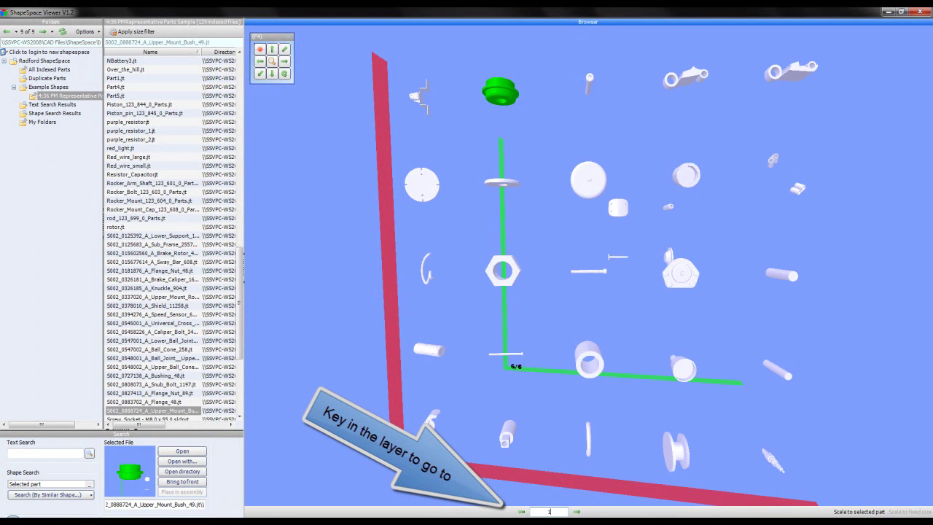
key("Return")
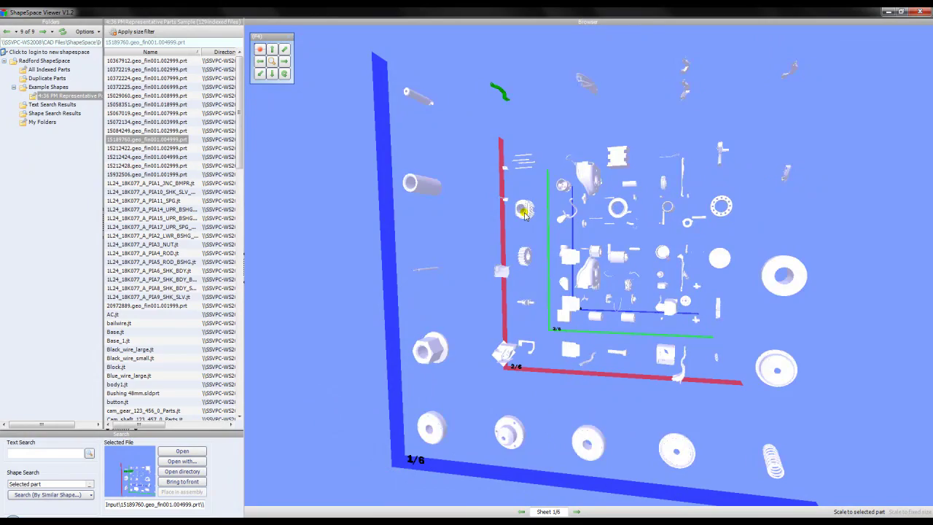
left_click(531, 210)
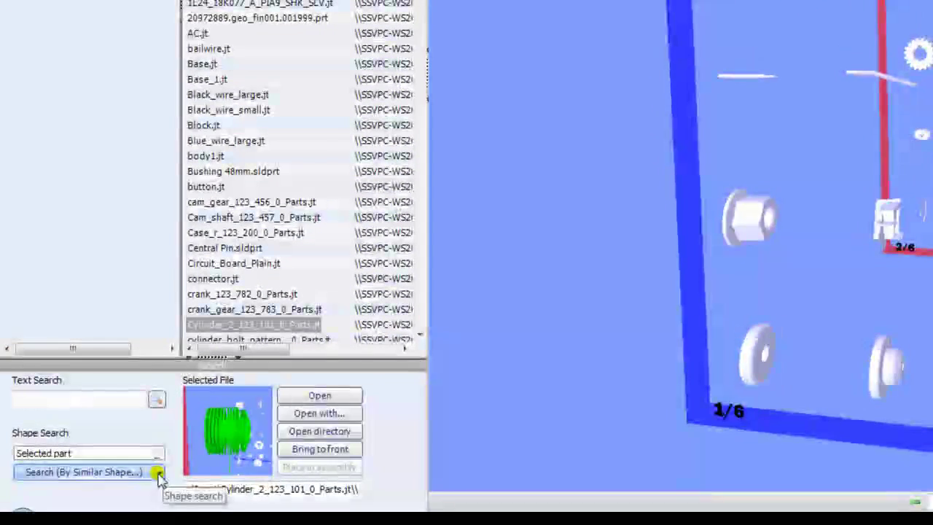
Run a similarity search for the cylinder matching on External Shape and Size.
left_click(110, 486)
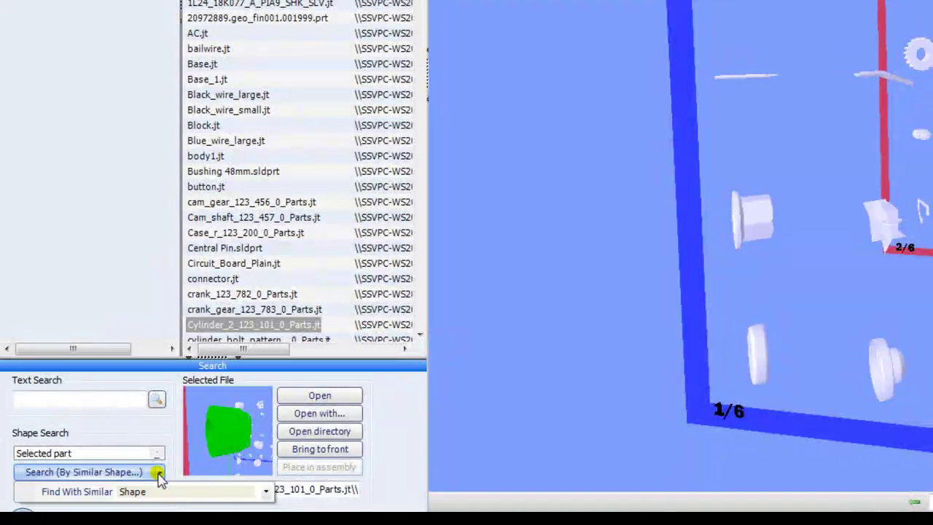
left_click(266, 491)
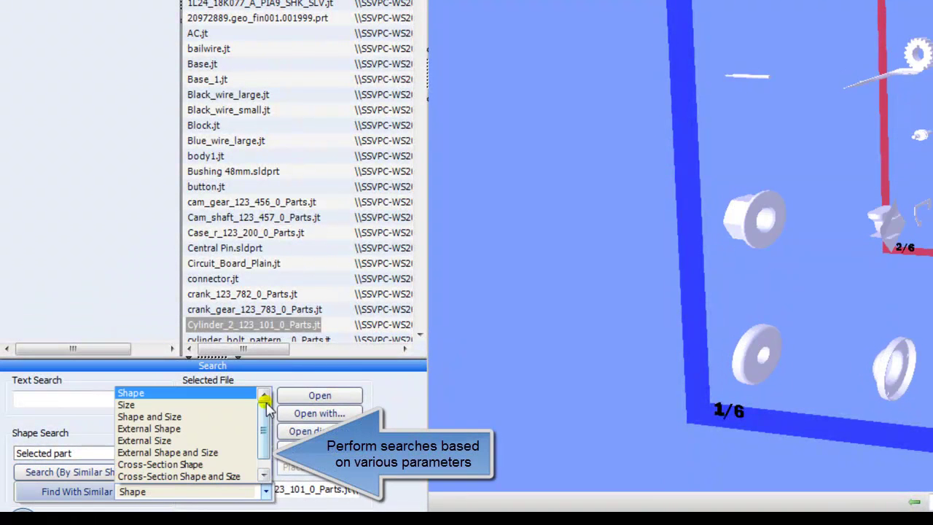
left_click(238, 453)
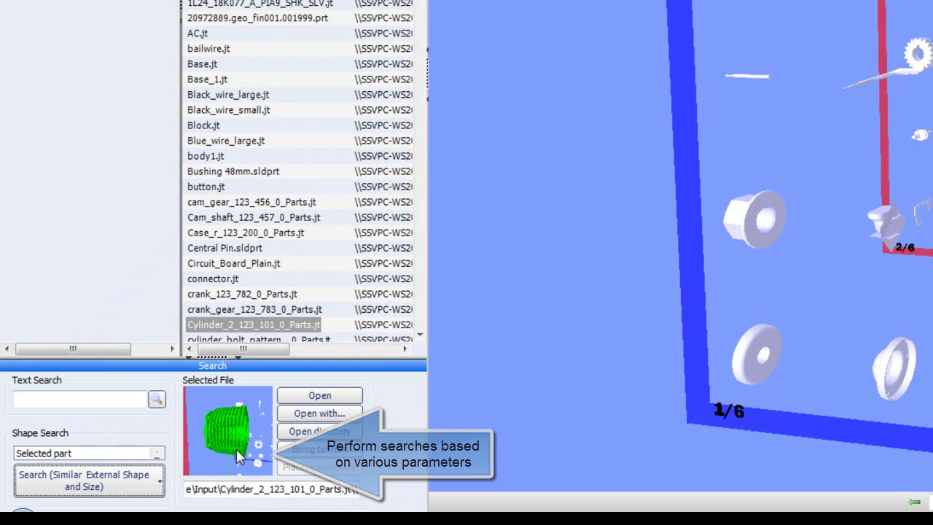
left_click(86, 482)
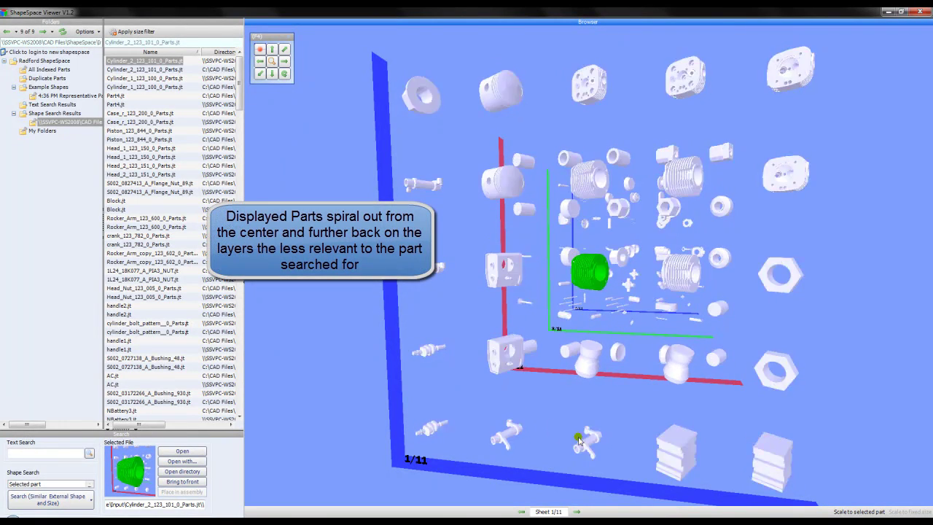
Step through result layers 2 and 3 of 11, then zoom to the green cylinder on sheet 1.
left_click(575, 512)
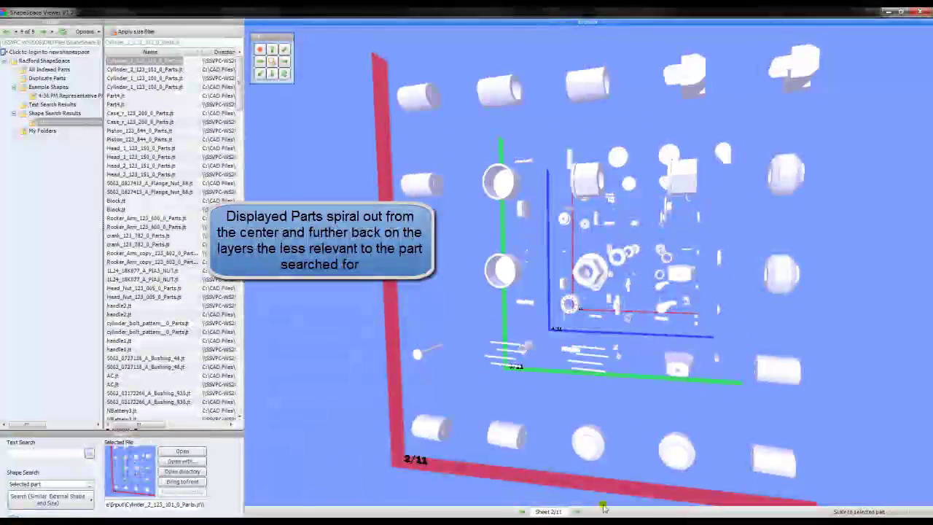
left_click(576, 512)
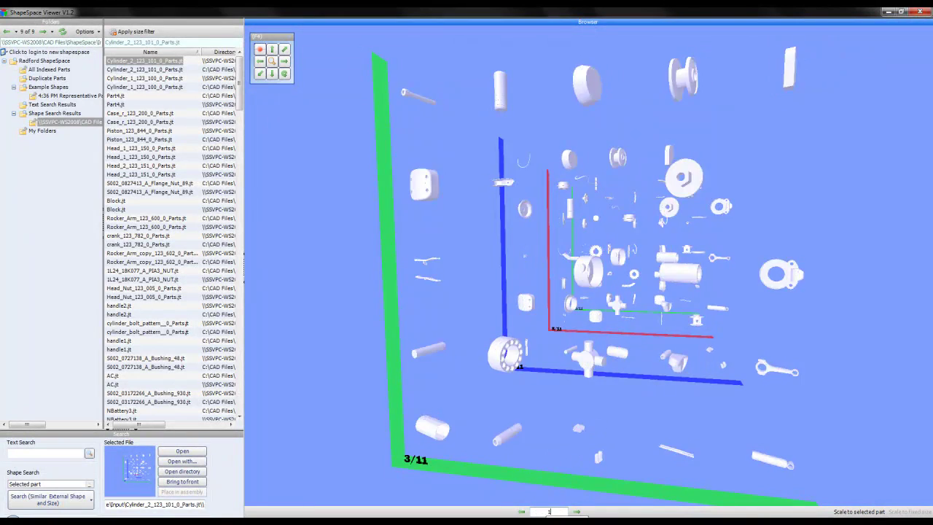
scroll(545, 511, "up", 2)
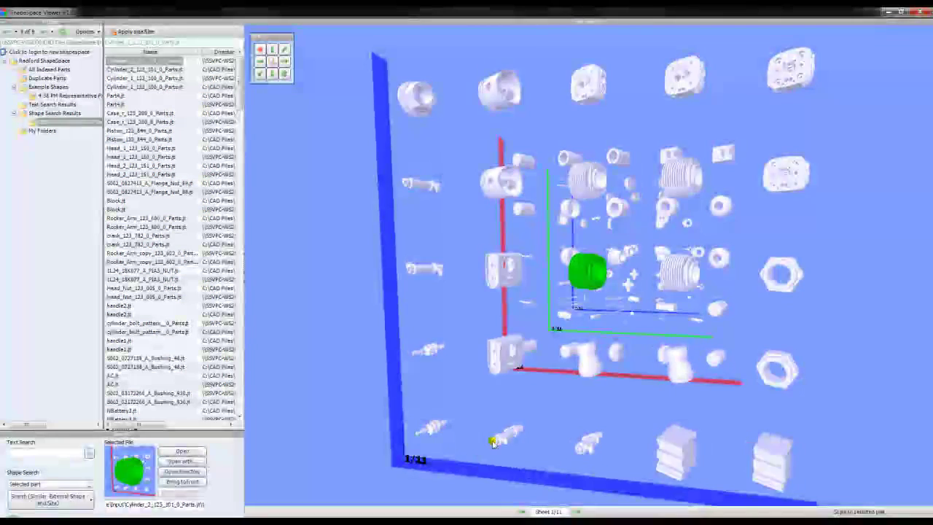
left_click(562, 292)
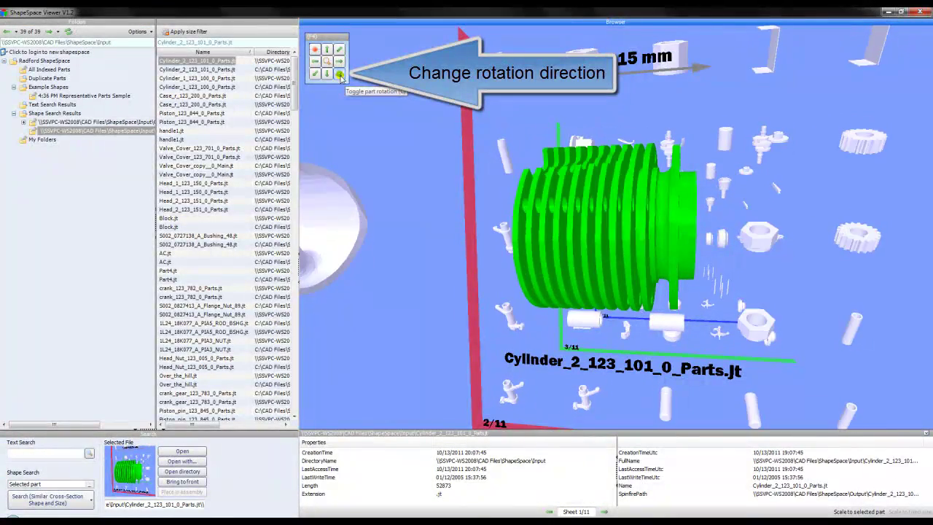
Reverse rotation, compare neighbouring parts with Cylinder_2, show a side view, then zoom out to layer 1.
left_click(340, 77)
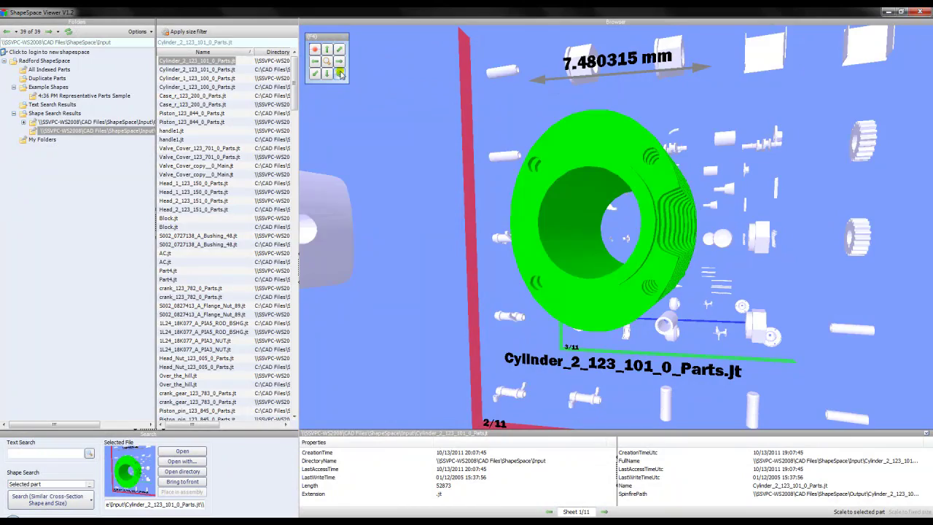
left_click(340, 63)
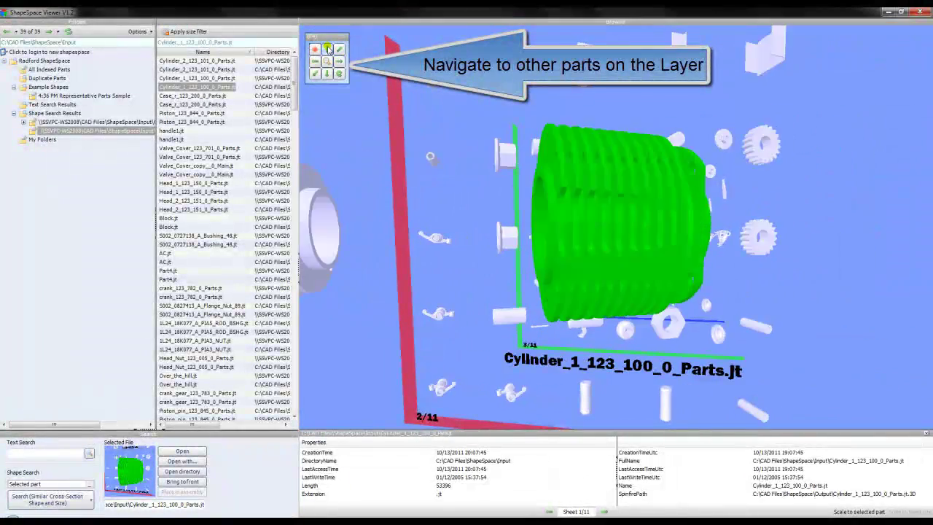
left_click(326, 48)
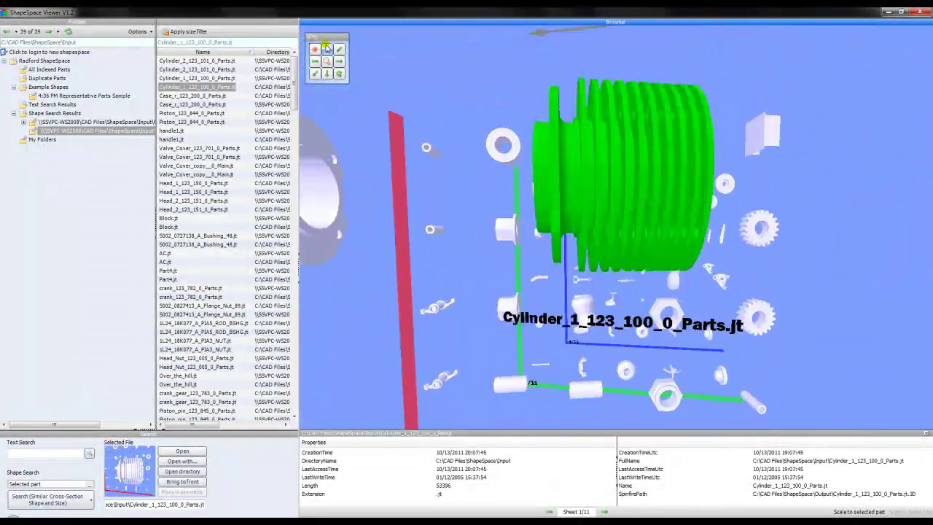
left_click(314, 62)
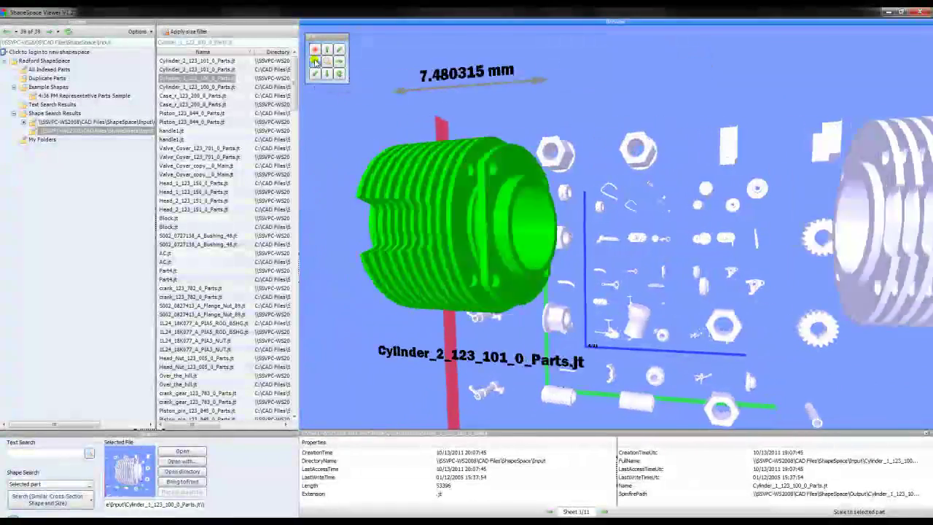
left_click(315, 72)
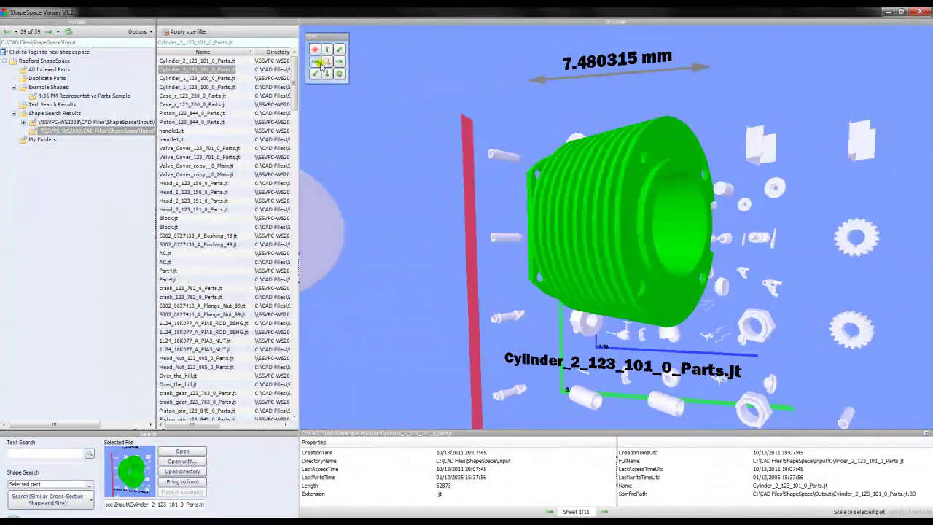
left_click(325, 62)
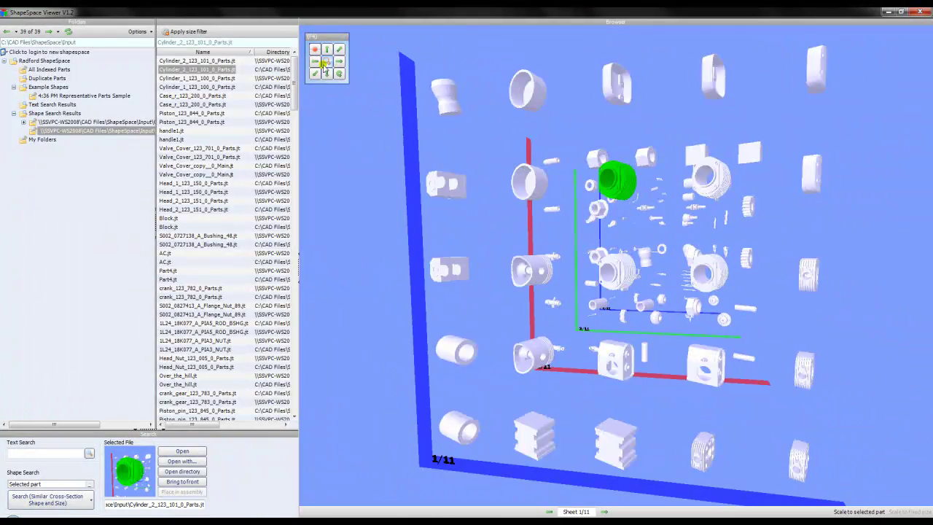
Search for duplicate parts without saving the duplicate parts report.
left_click(48, 78)
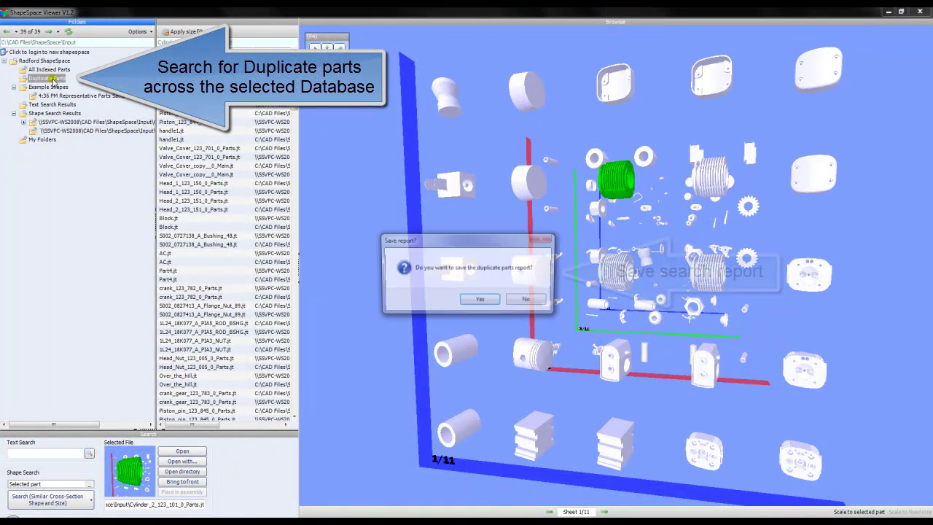
left_click(530, 299)
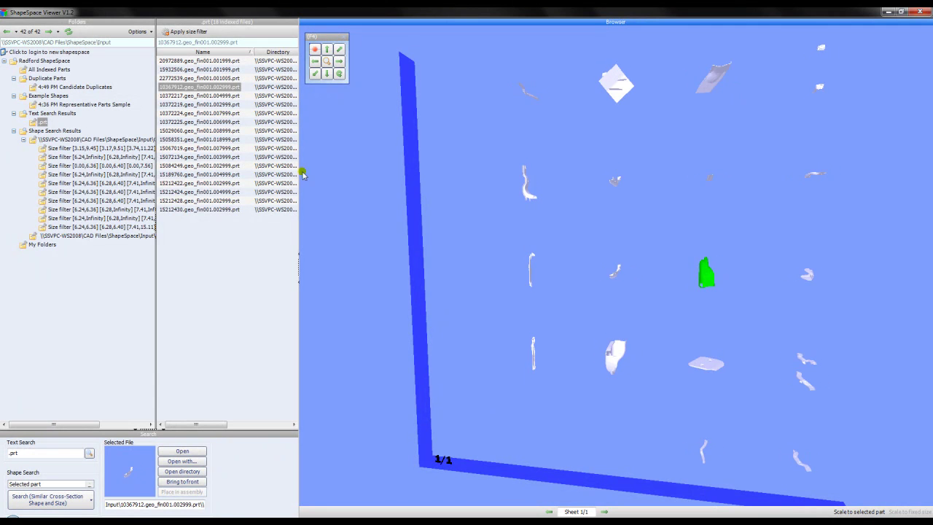
Pick 15932506.geo_fin001.001999.prt from the .prt results and open it in SpinFire.
left_click(529, 186)
double_click(533, 191)
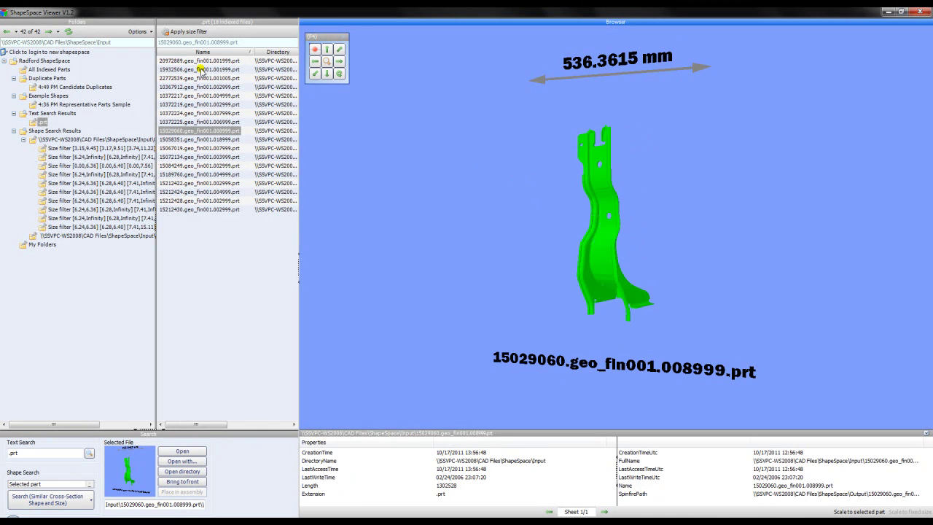
left_click(200, 69)
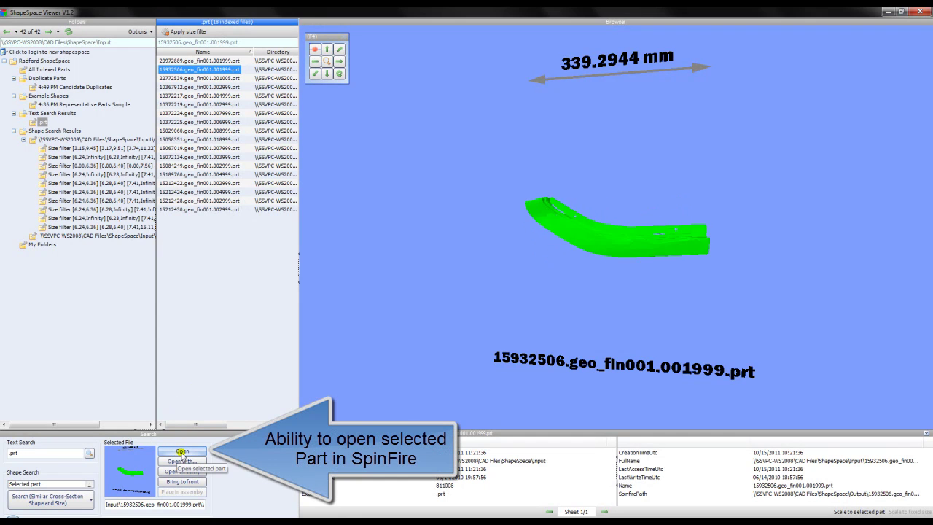
left_click(181, 452)
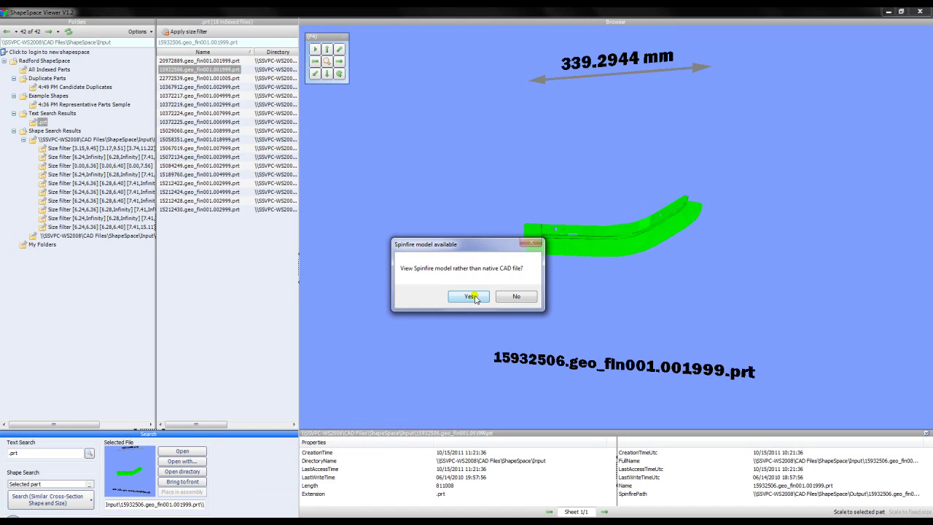
Choose the SpinFire model over native CAD, maximize the window, and orbit the part.
left_click(472, 296)
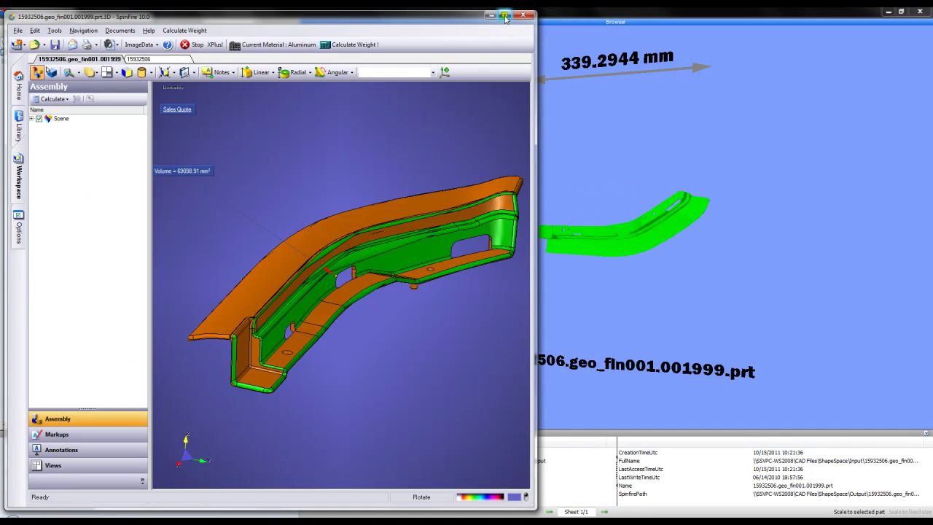
left_click(504, 15)
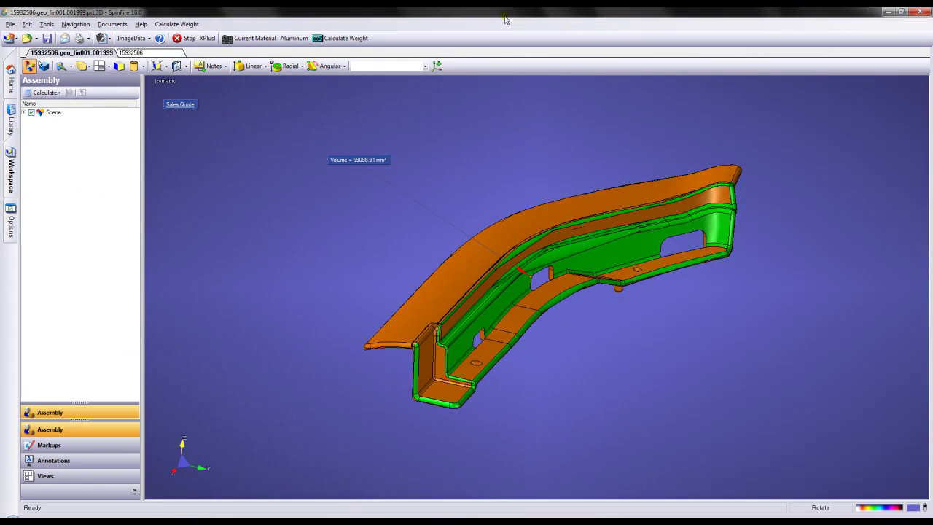
mouse_move(386, 238)
left_mouse_down()
mouse_move(385, 175)
mouse_move(379, 237)
left_mouse_up()
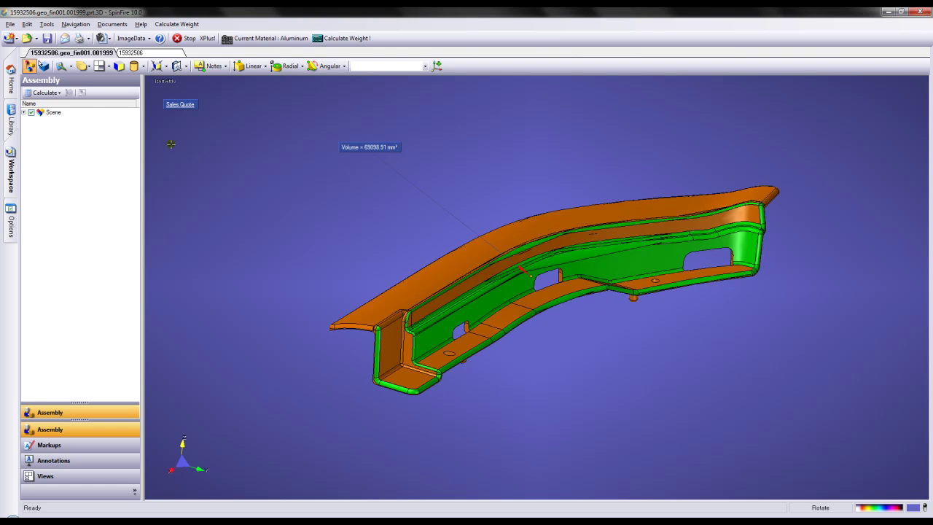
Generate the part's Sales Quote sheet, then return to the 3D model.
left_click(187, 104)
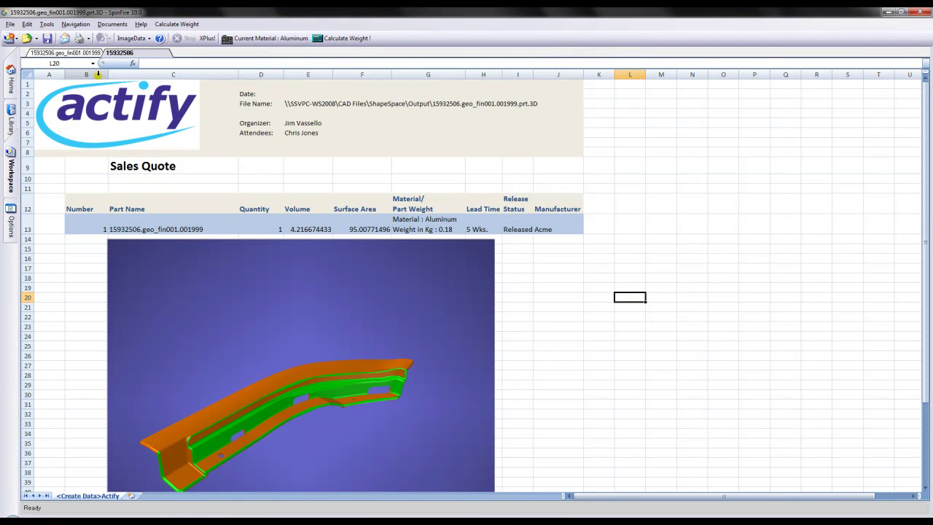
left_click(64, 54)
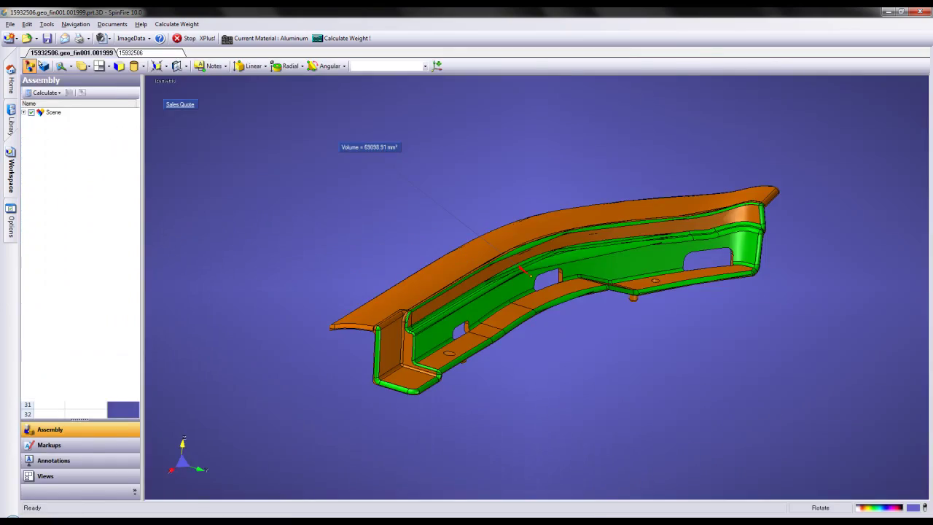